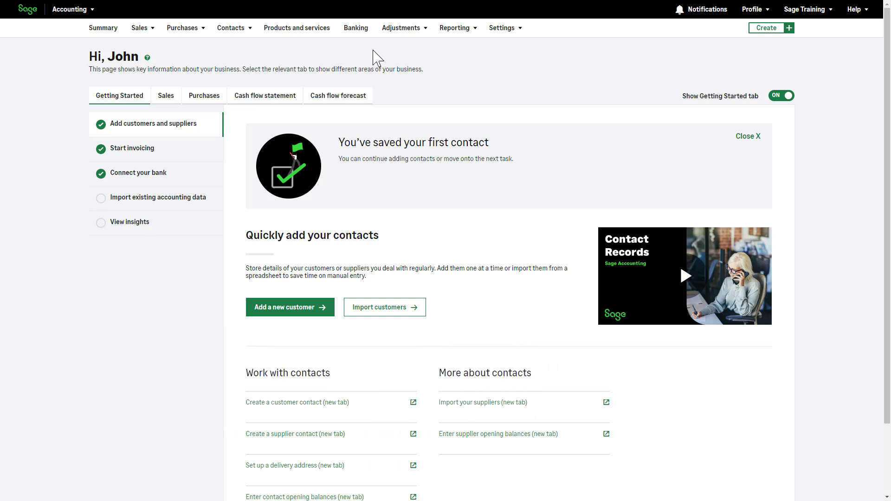
Add and save a new Printing category under Products and services' Manage Categories.
left_click(314, 37)
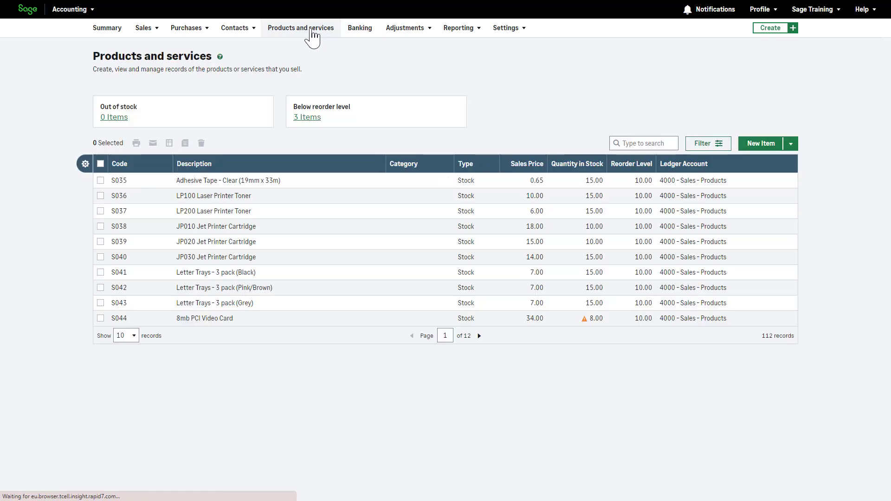
left_click(791, 144)
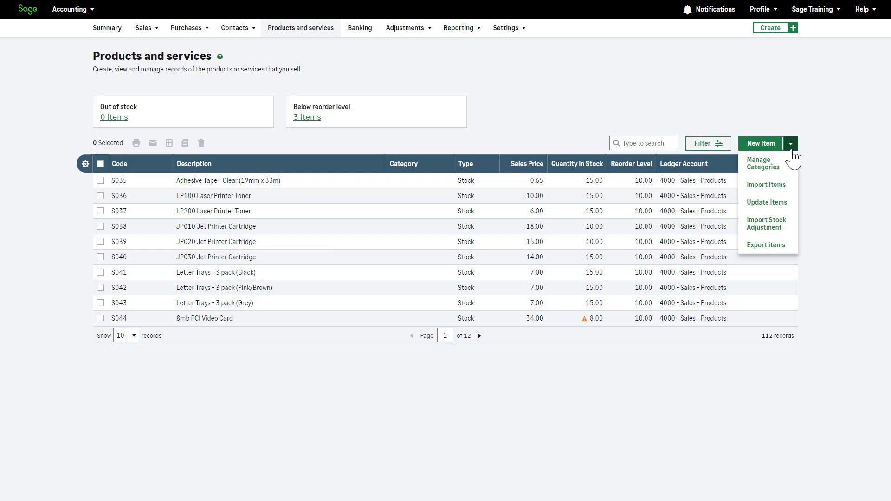
left_click(791, 172)
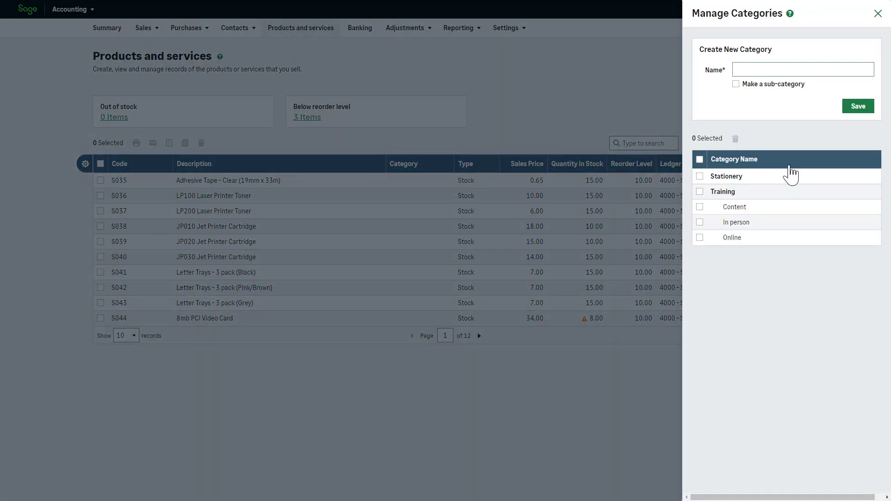
left_click(771, 71)
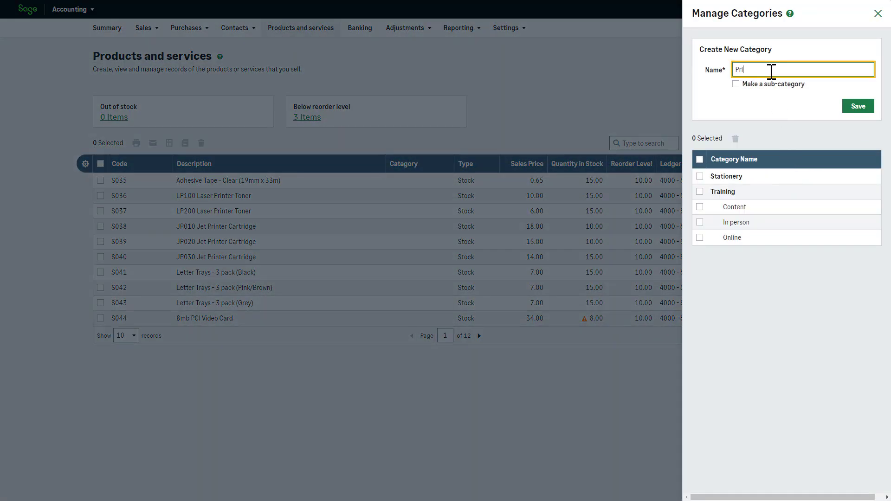
left_click(848, 109)
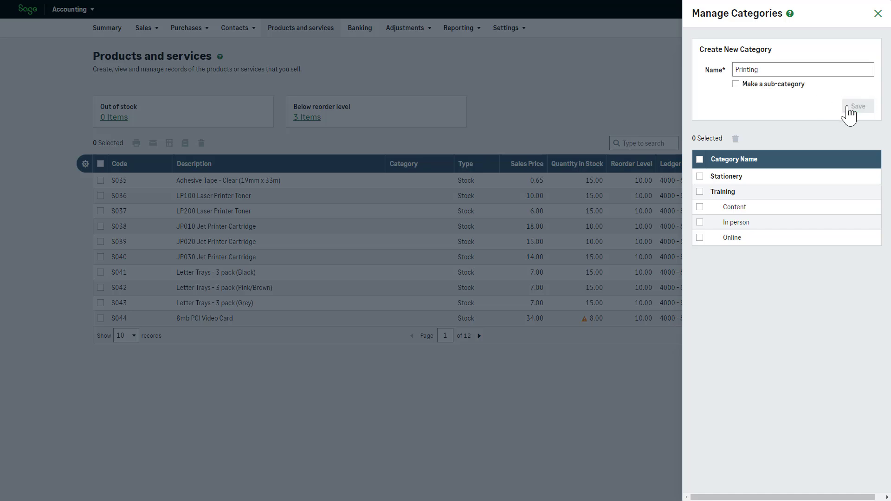
Save Jet Printer as a sub-category with Printing as its parent.
left_click(780, 72)
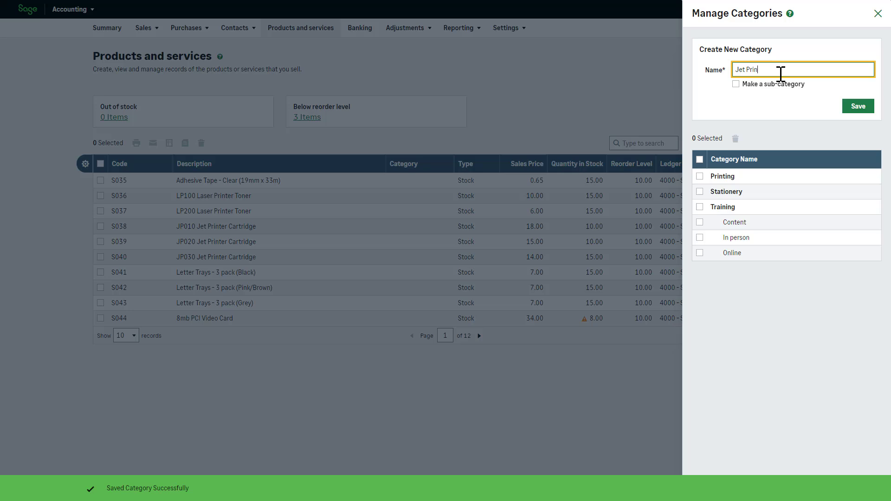
left_click(736, 85)
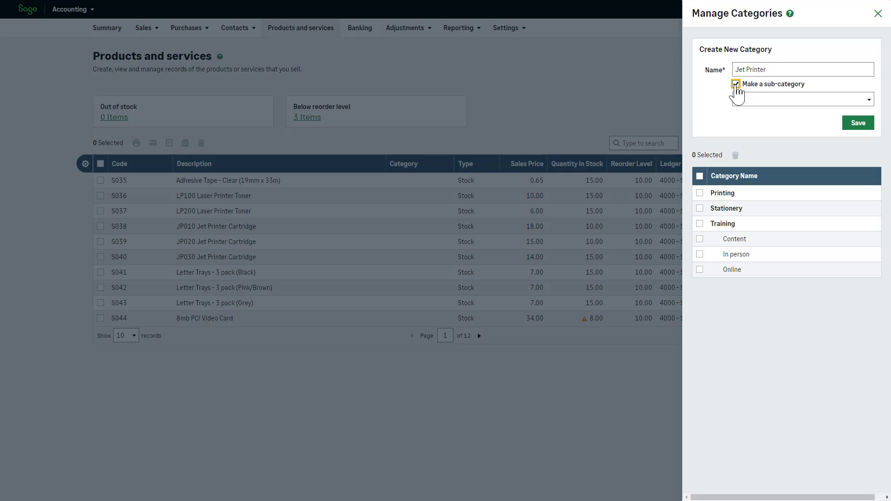
left_click(868, 103)
left_click(867, 113)
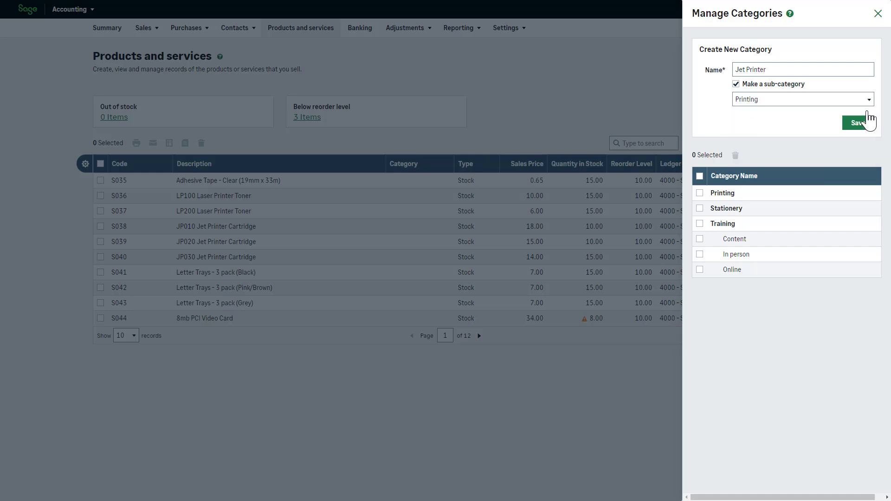
left_click(867, 122)
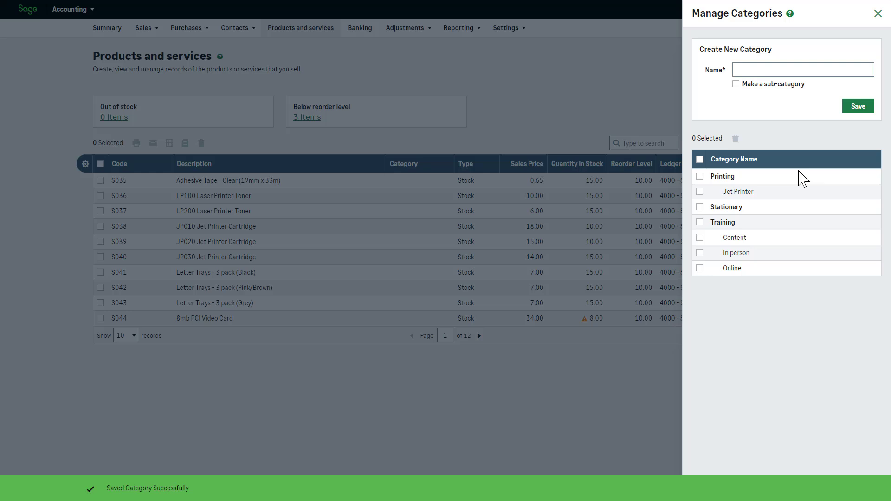
Change the Jet Printer category's name to Laser Printer.
left_click(742, 194)
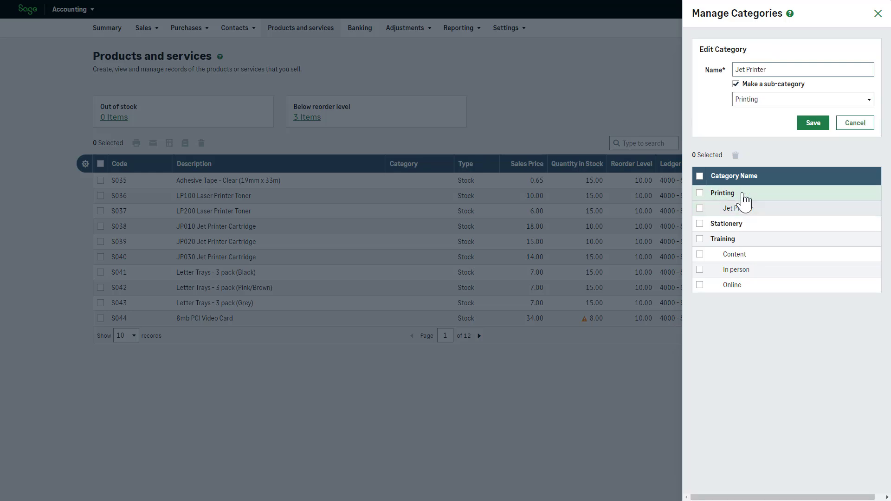
double_click(741, 70)
type("Laser")
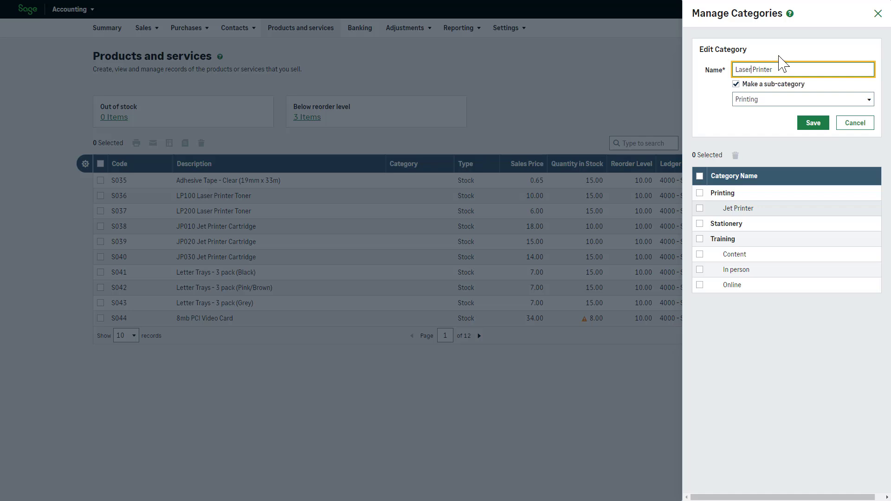
left_click(803, 59)
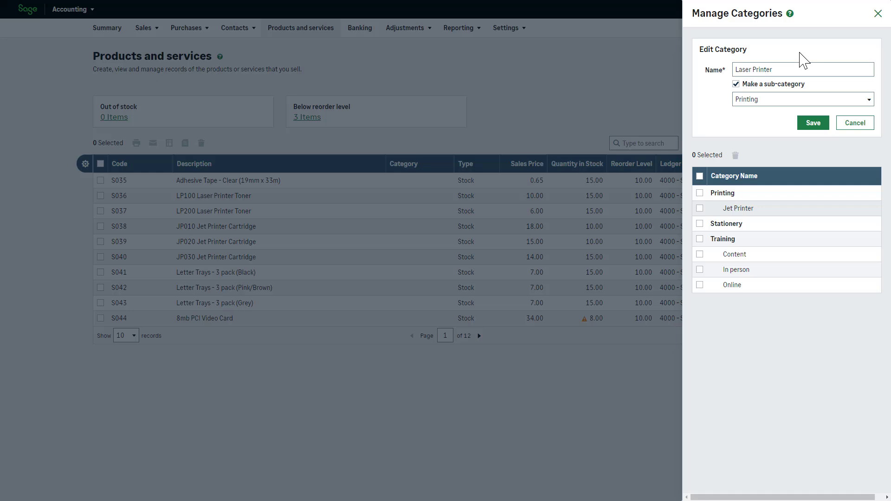
Keep Printing as parent with the sub-category setting on, and save the category.
left_click(868, 101)
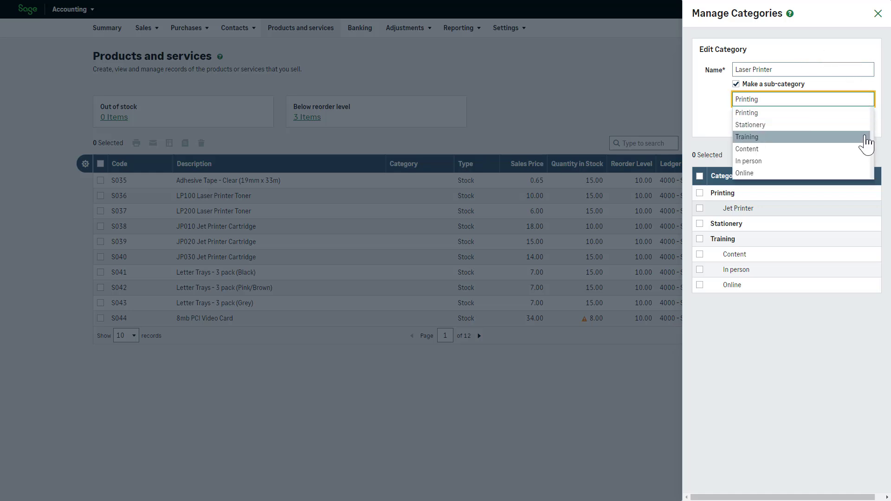
left_click(860, 117)
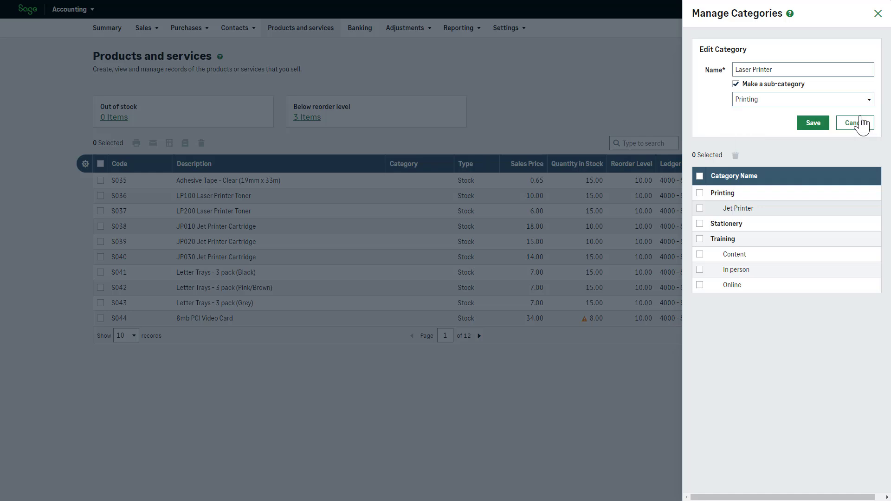
left_click(736, 84)
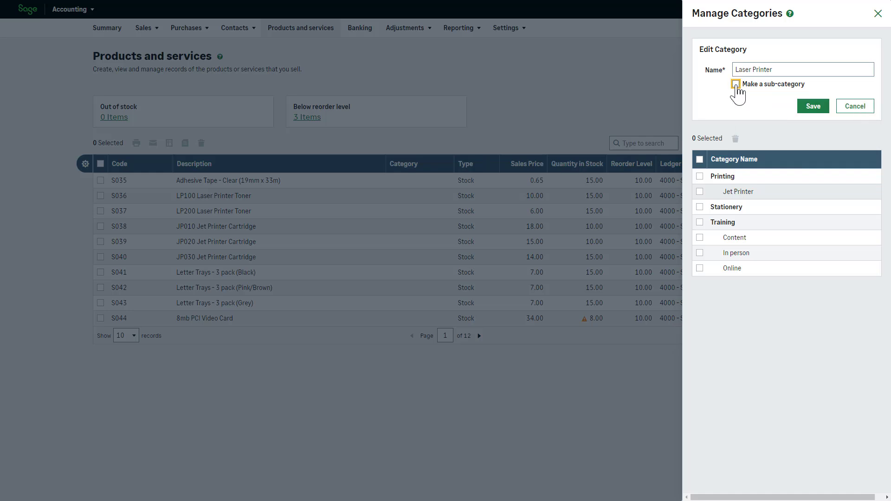
left_click(736, 85)
left_click(748, 99)
left_click(750, 116)
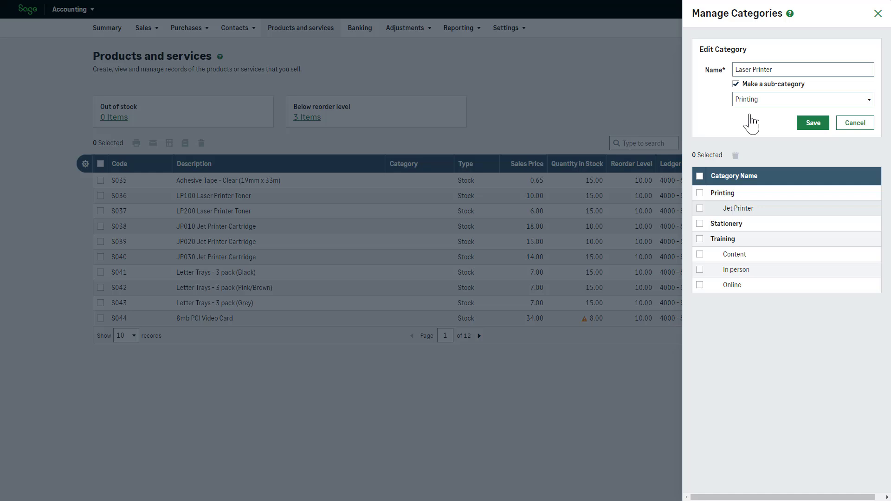
left_click(814, 127)
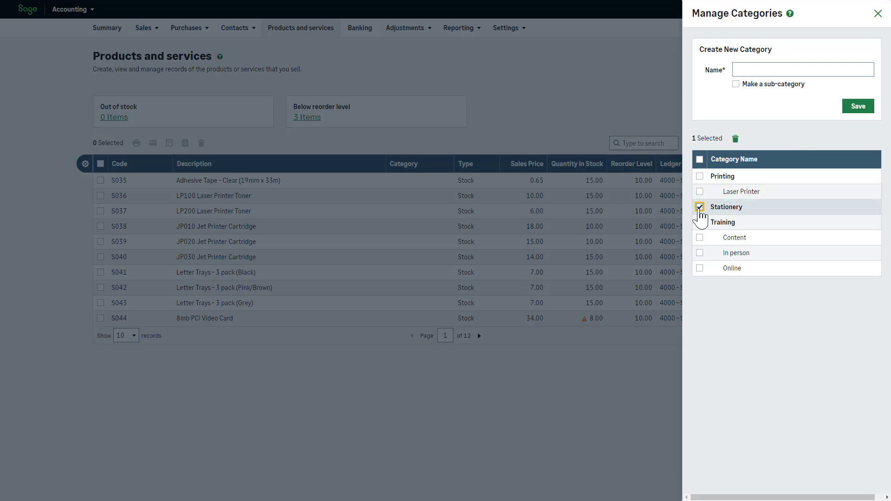
Delete the ticked Stationery category, confirm it, and close category management.
left_click(735, 139)
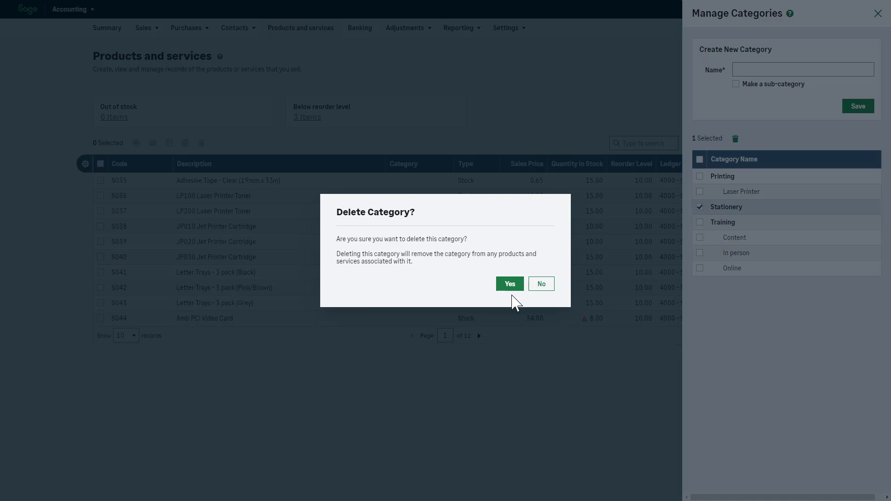
left_click(510, 286)
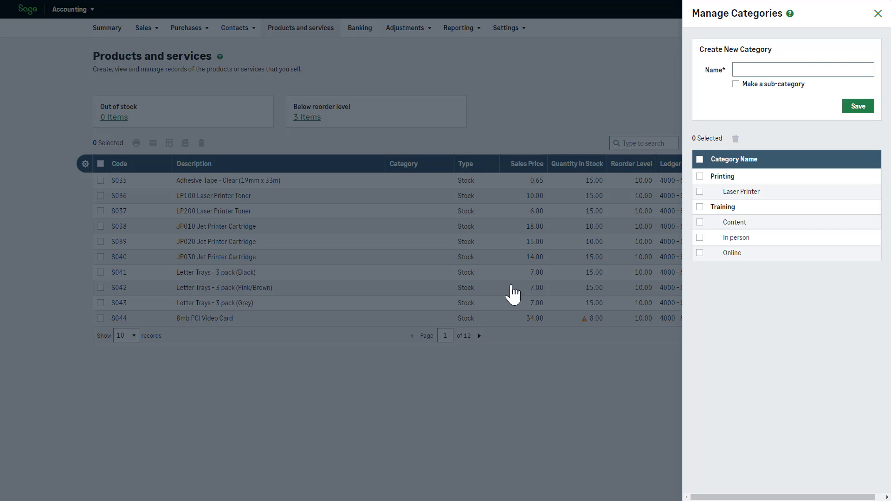
left_click(878, 13)
mouse_move(880, 19)
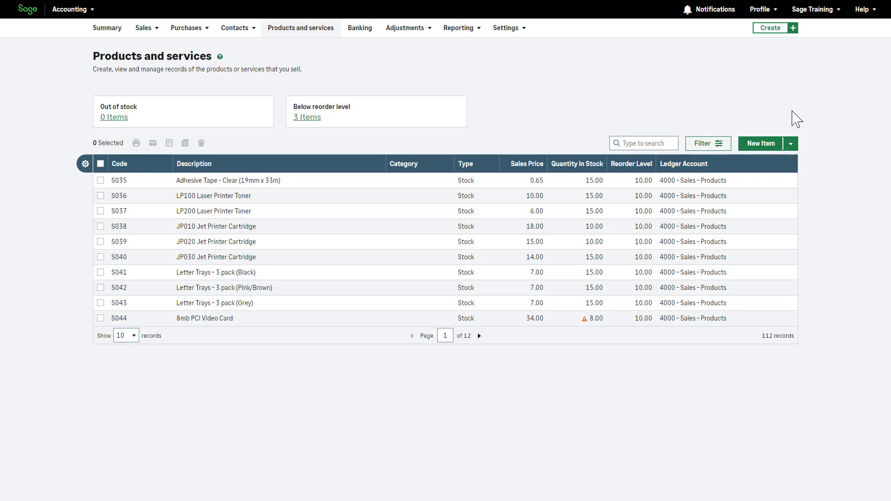
Start a new item and choose Stock as its item type.
left_click(774, 148)
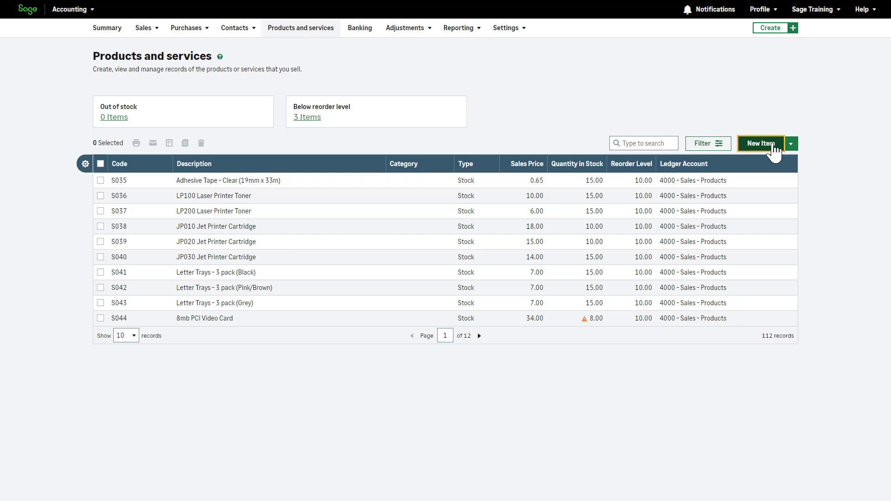
left_click(423, 112)
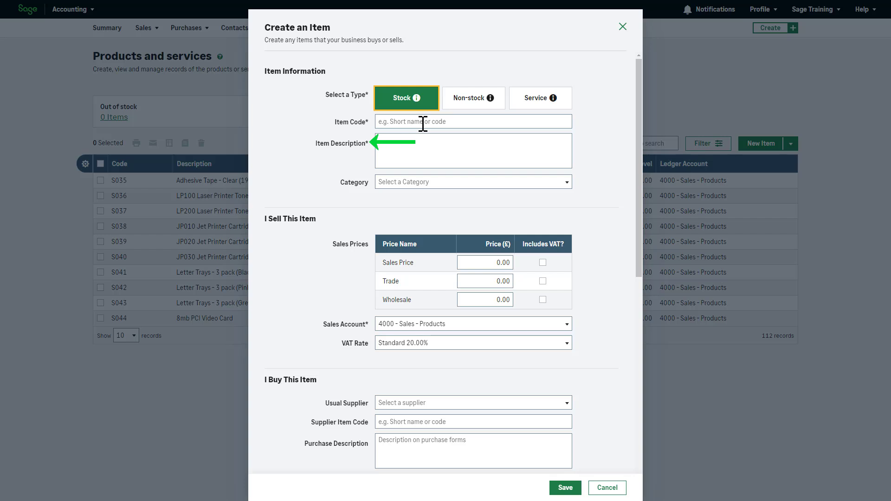
Enter item code S047, description 'HP0122 Inkjet Printer', and category Printing.
left_click(423, 124)
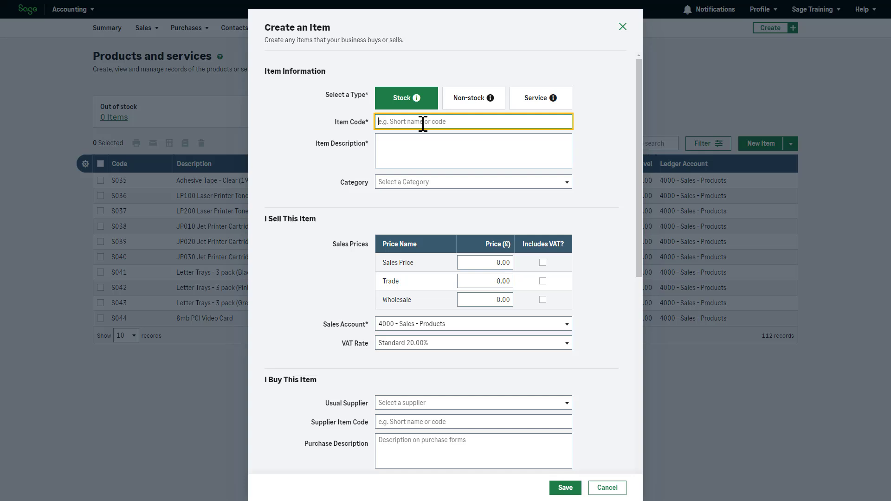
type("S047")
left_click(507, 141)
type("HP0122 Inkjet Printer")
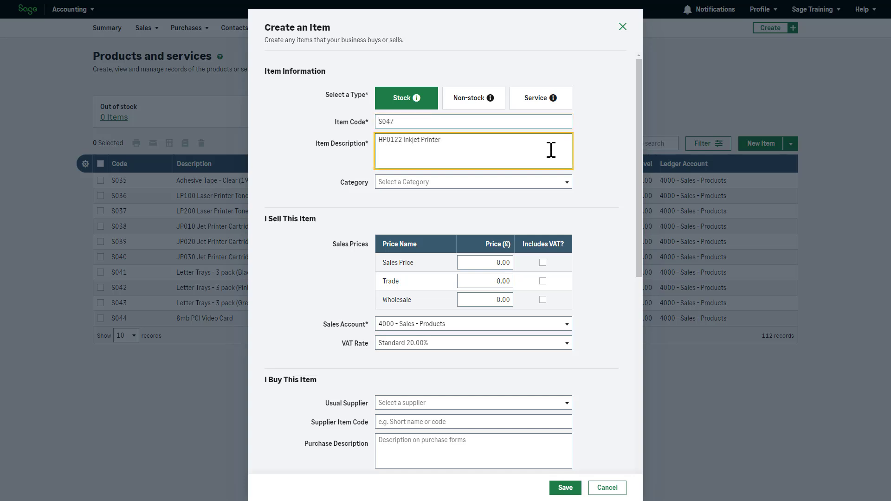
left_click(599, 165)
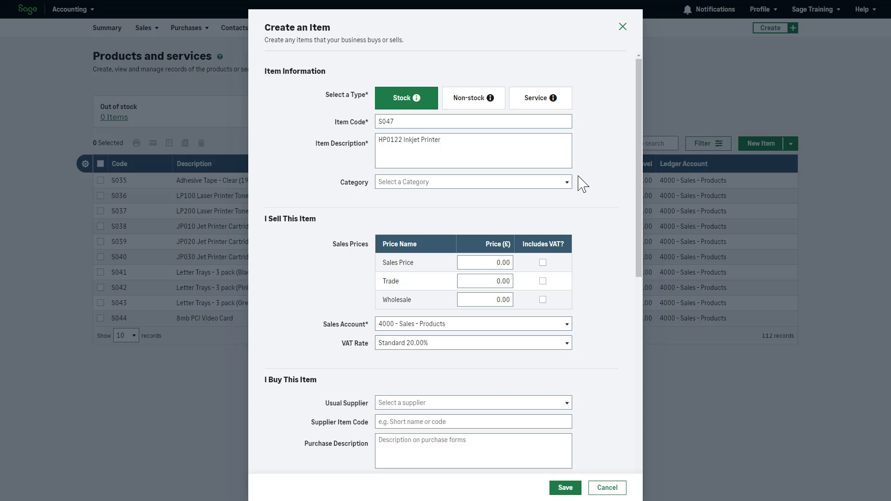
left_click(566, 185)
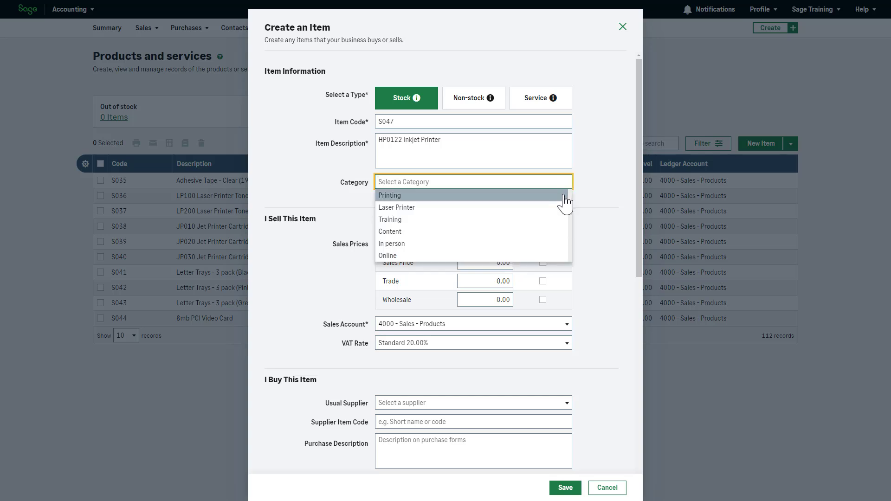
left_click(565, 196)
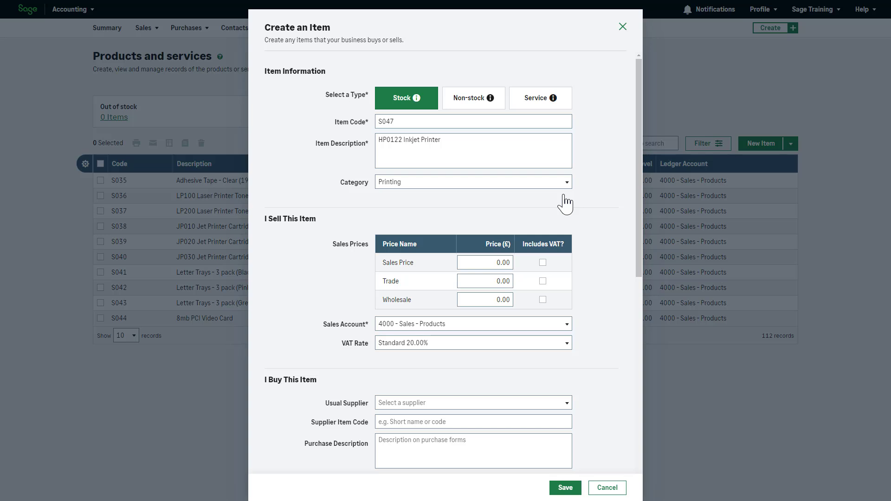
Replace the 0.00 sales price with 100.00 and tick Includes VAT.
scroll(639, 169, "down", 3)
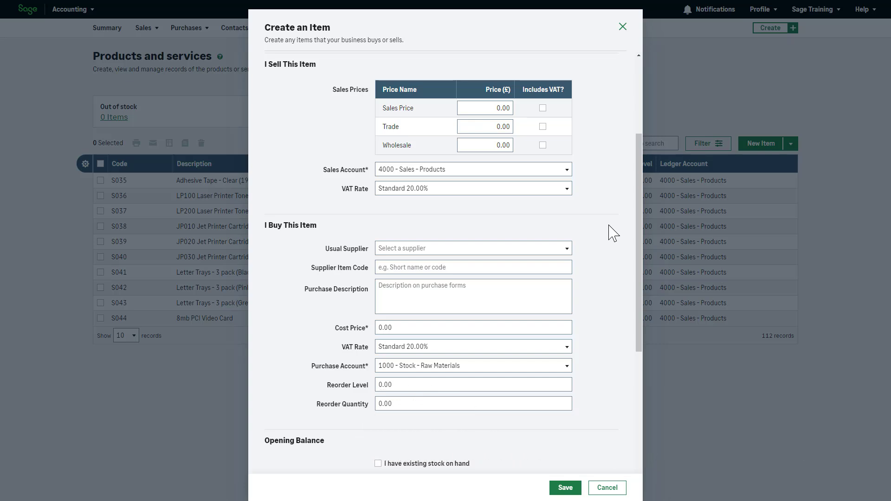
left_click(486, 109)
double_click(486, 110)
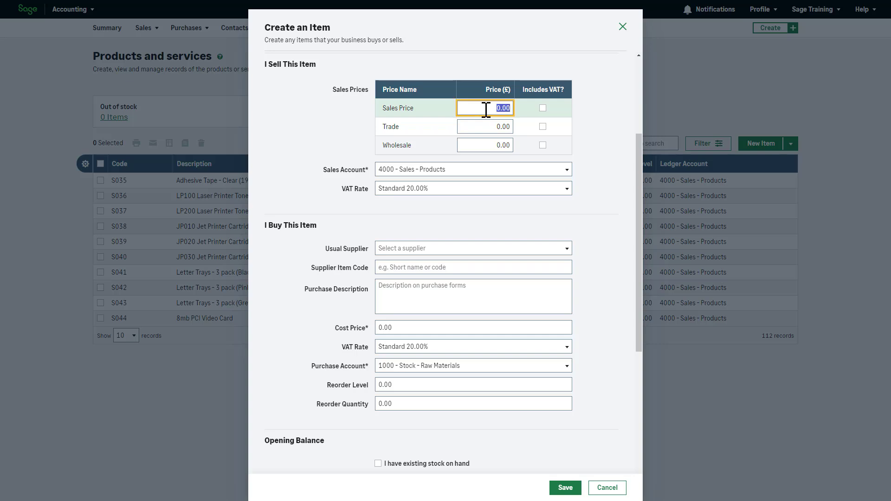
type("100")
left_click(542, 108)
left_click(597, 117)
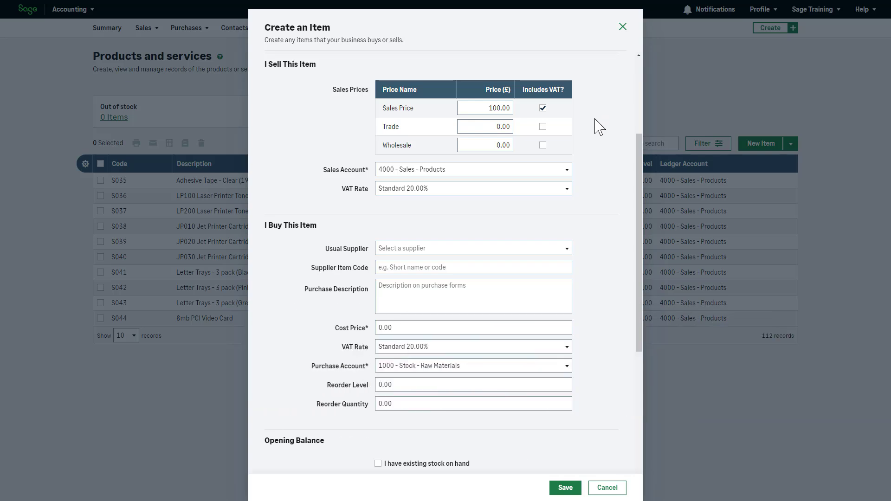
left_click(567, 174)
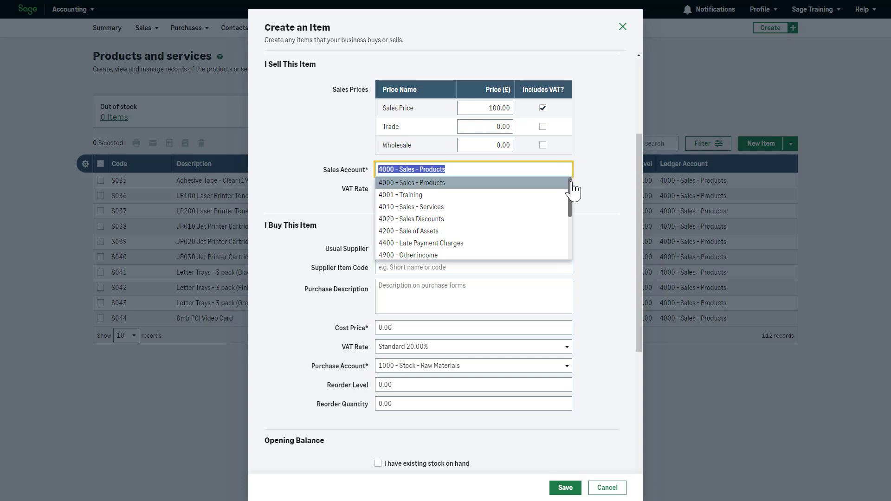
scroll(574, 196, "down", 1)
left_click_drag(574, 196, 565, 180)
left_click(566, 184)
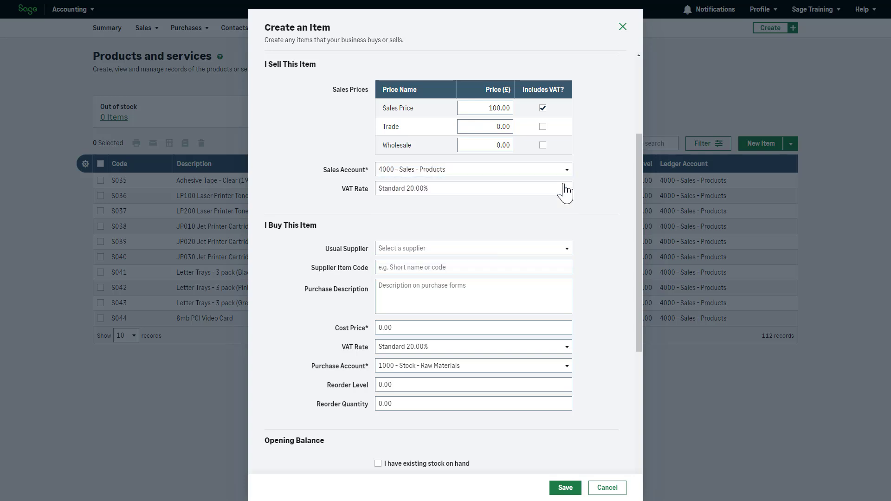
left_click(566, 194)
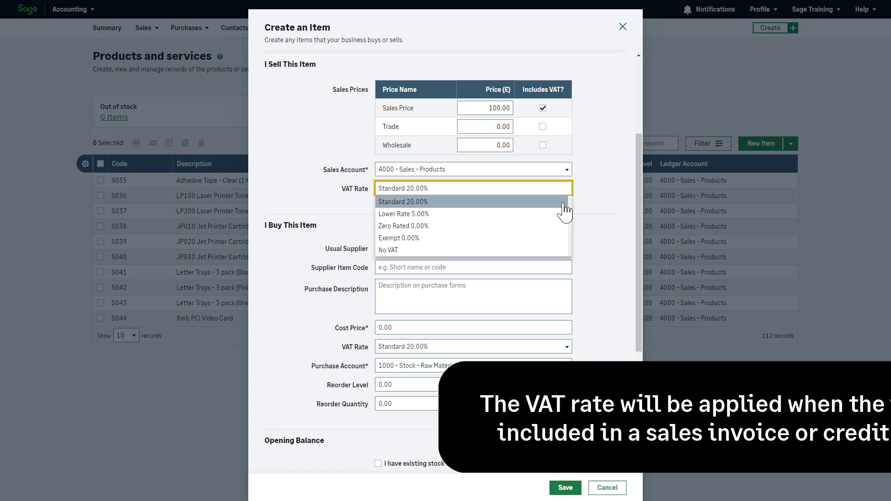
left_click(565, 205)
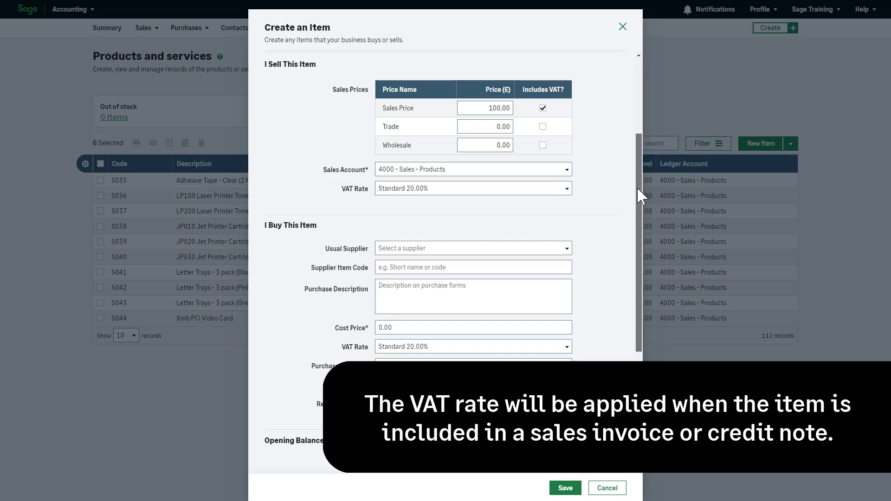
Choose Concept Stationery Supplies as usual supplier and enter a 65.00 cost price.
left_click_drag(637, 186, 638, 264)
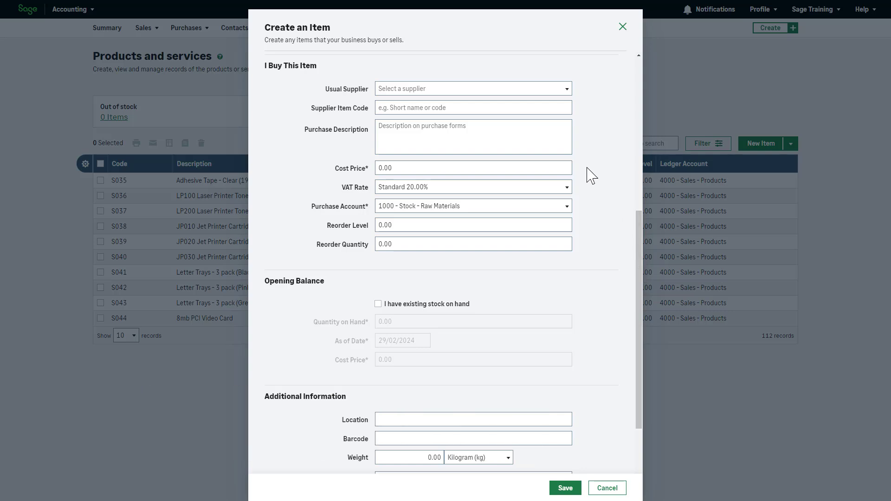
left_click(567, 91)
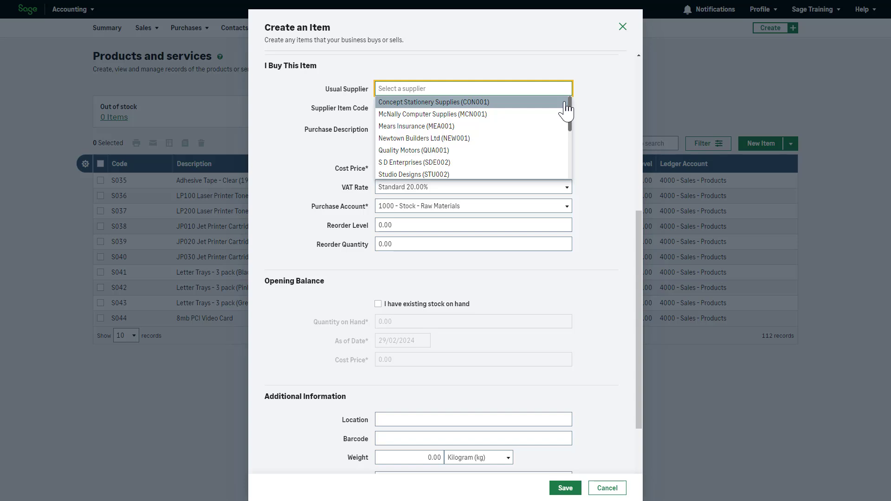
left_click(565, 103)
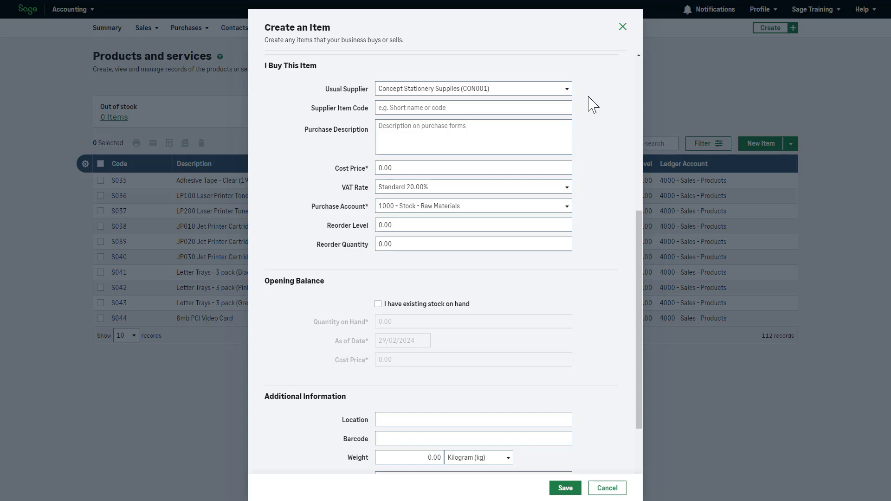
left_click(566, 167)
key("BackSpace")
key("BackSpace")
key("BackSpace")
key("BackSpace")
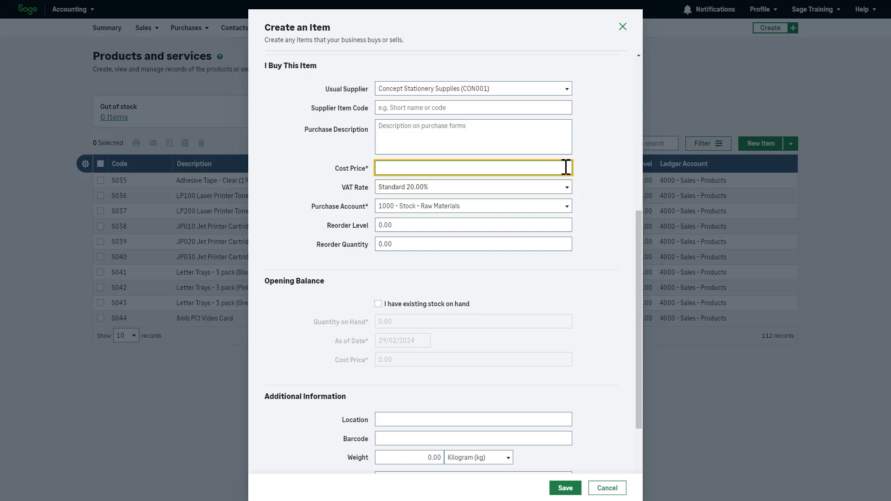
type("65.00")
left_click(602, 175)
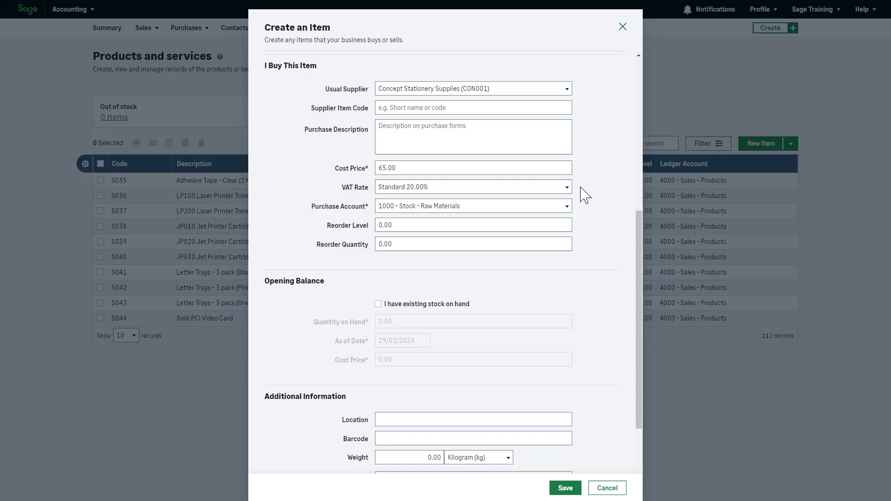
Keep Standard 20.00% purchase VAT and 1000 - Stock - Raw Materials purchase account.
left_click(567, 187)
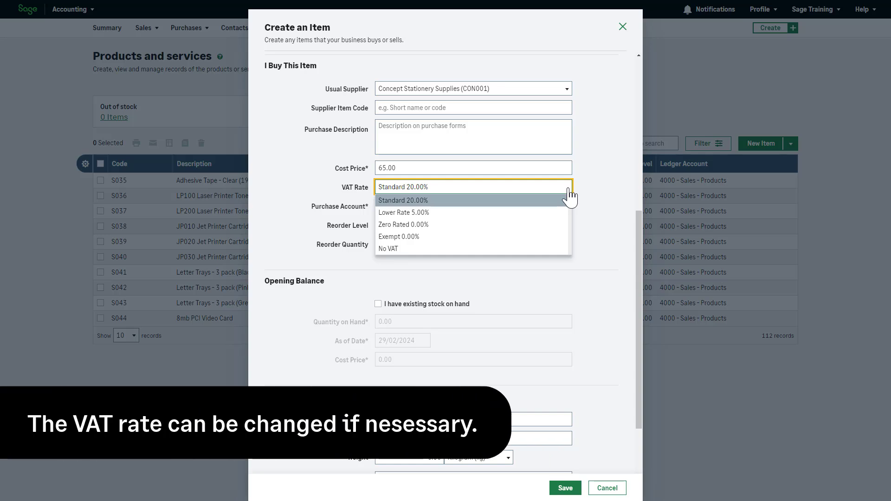
left_click(566, 201)
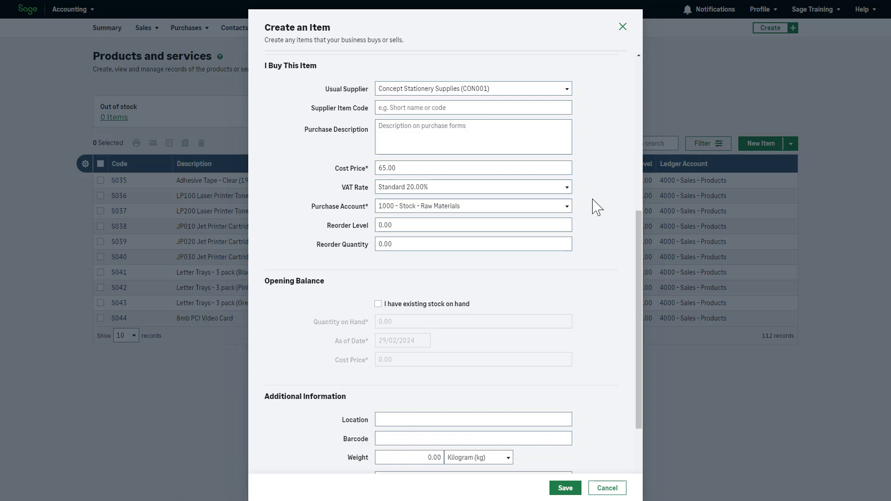
left_click(568, 213)
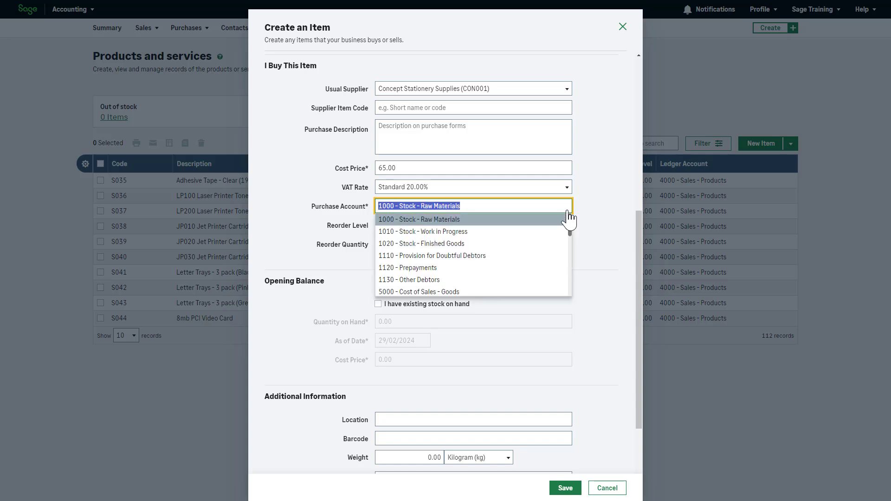
left_click(564, 221)
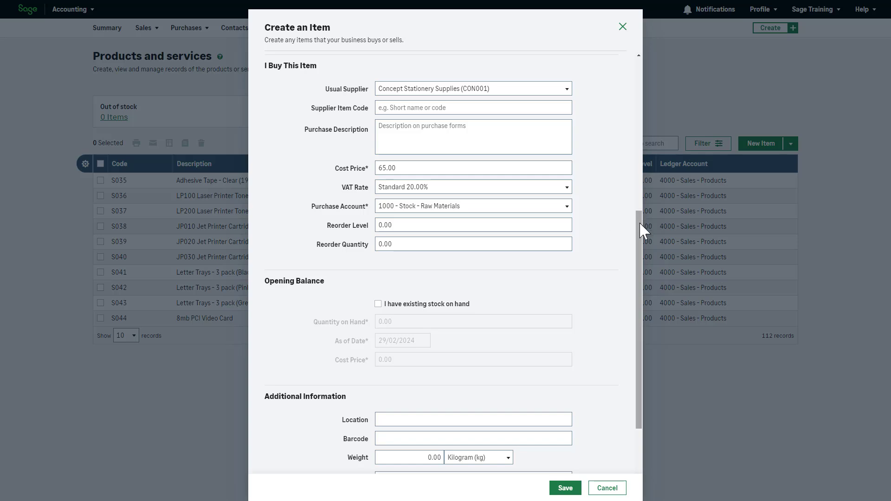
left_click_drag(640, 227, 644, 274)
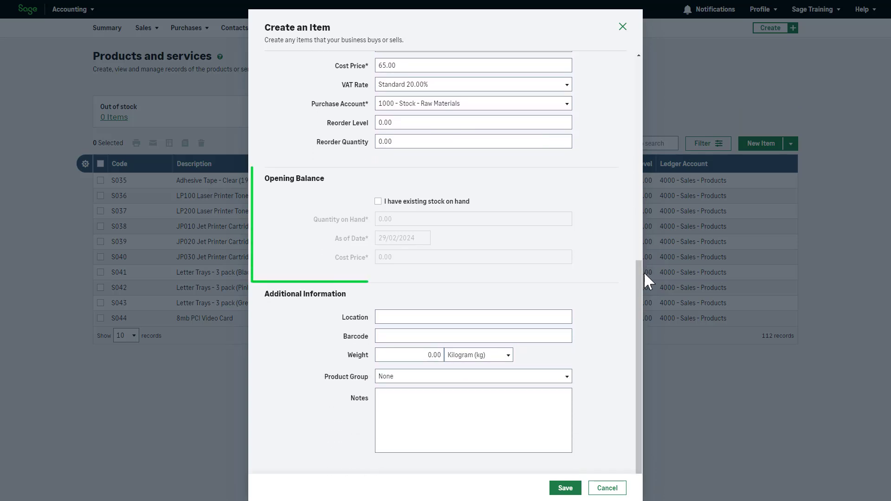
Tick existing stock on hand, with quantity 5, date 29/02/2024 and cost 325.00.
left_click(378, 202)
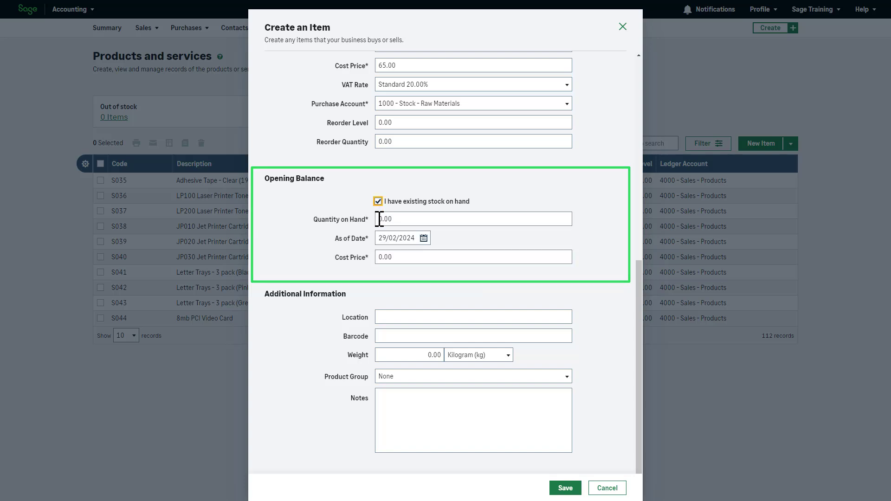
left_click(379, 219)
type("5")
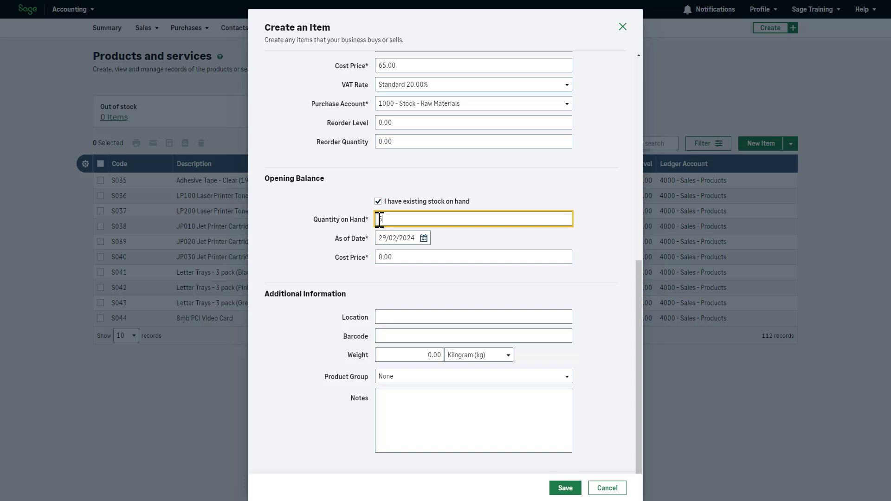
left_click(423, 239)
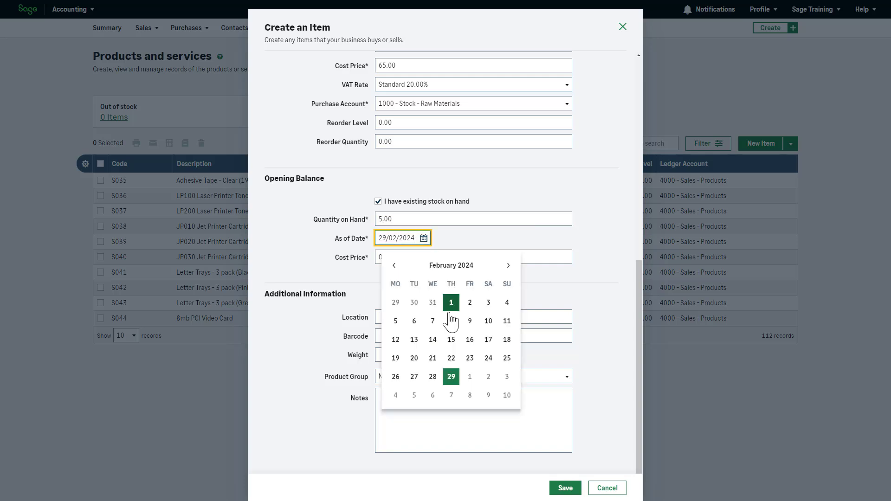
left_click(452, 377)
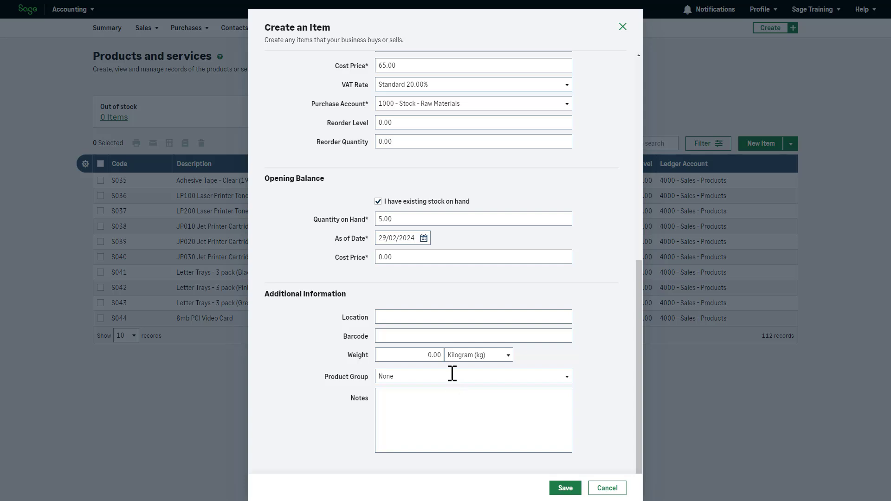
left_click(392, 258)
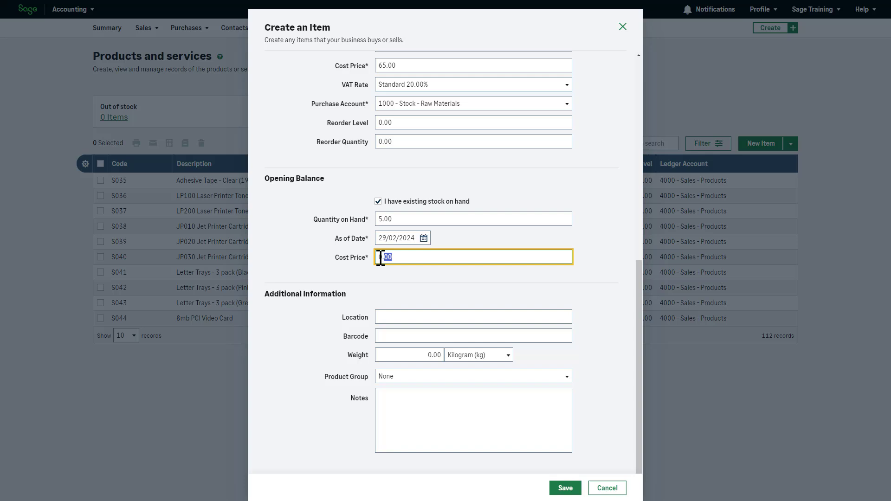
type("325.00")
left_click(631, 333)
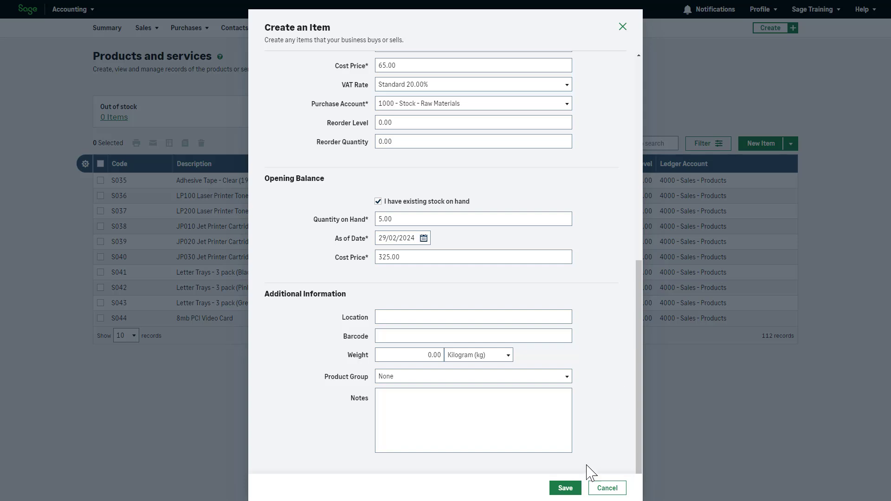
Save stock item S047, then bring up the products list's column settings.
left_click(576, 495)
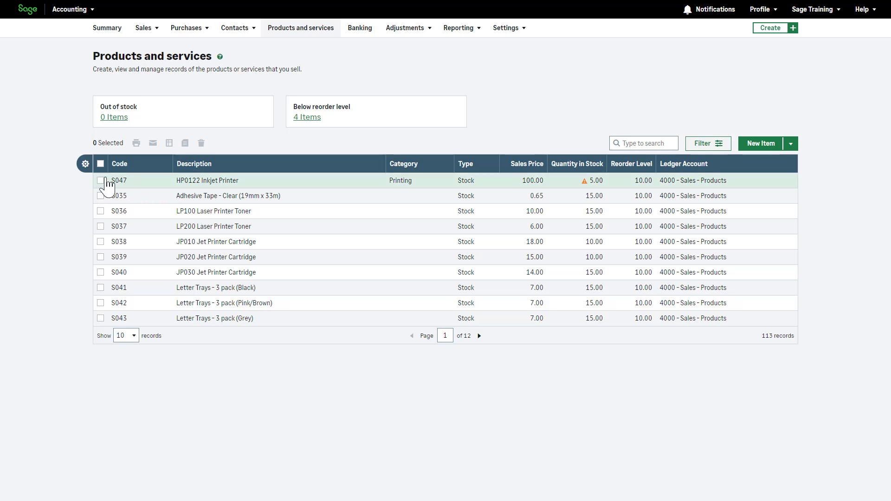
left_click(85, 164)
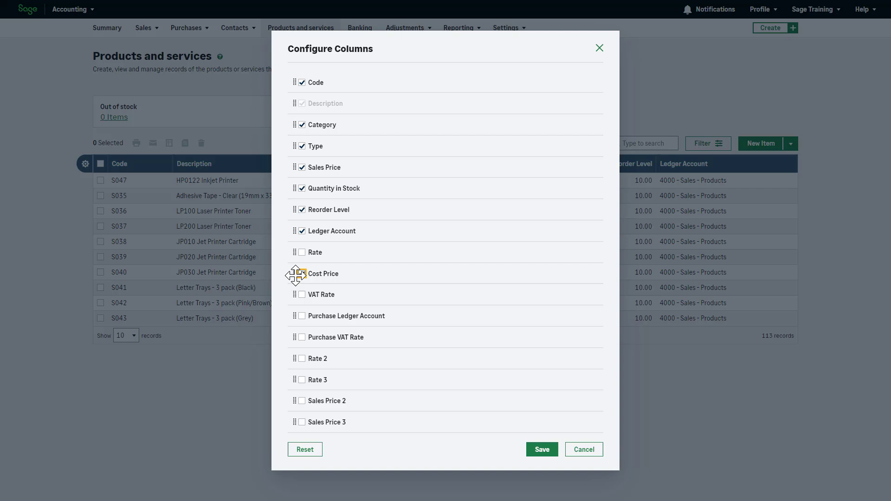
Move Cost Price above Rate in the displayed columns, save, and glance at the filter options.
left_click_drag(296, 274, 295, 251)
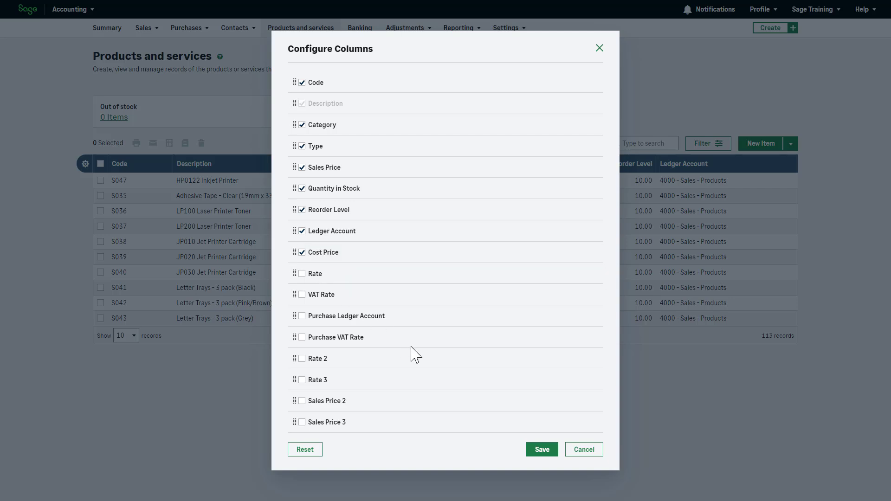
left_click(542, 449)
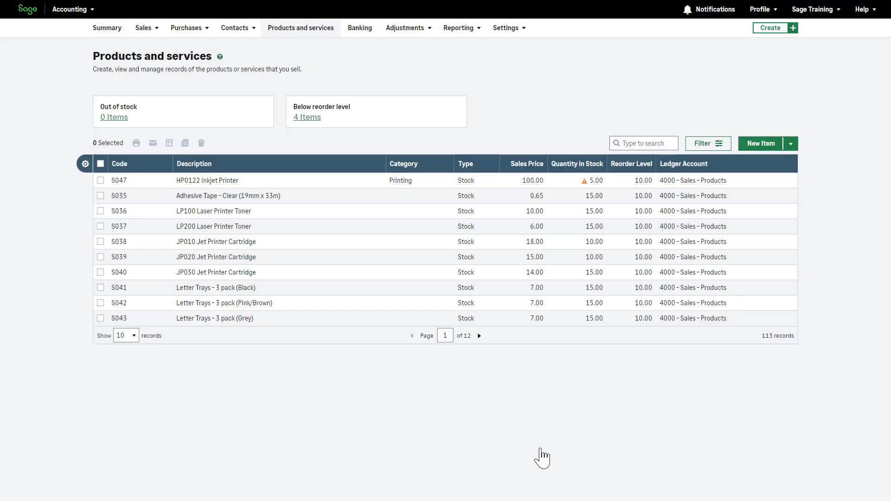
left_click(719, 149)
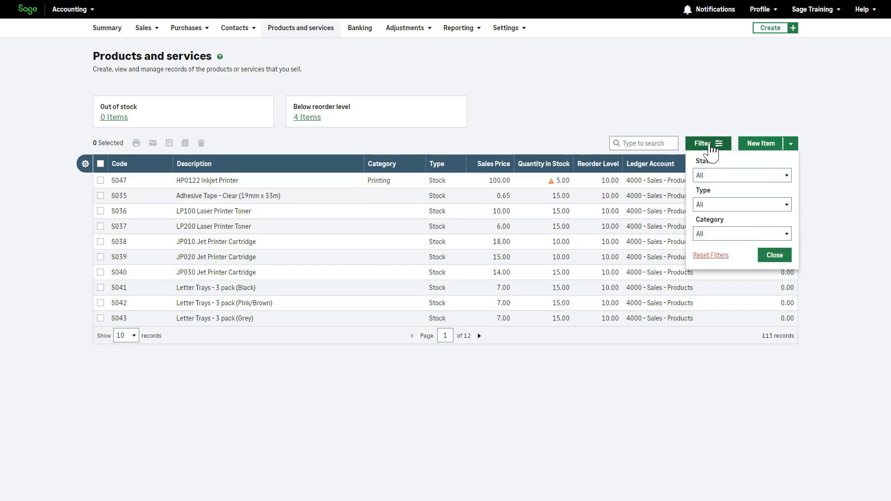
left_click(774, 258)
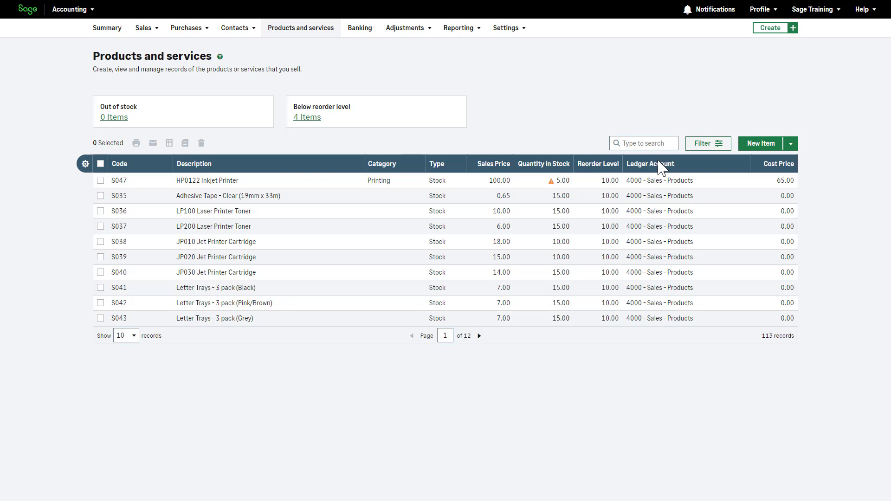
Try the product search, then tick the S036 and S037 toner rows.
left_click(644, 142)
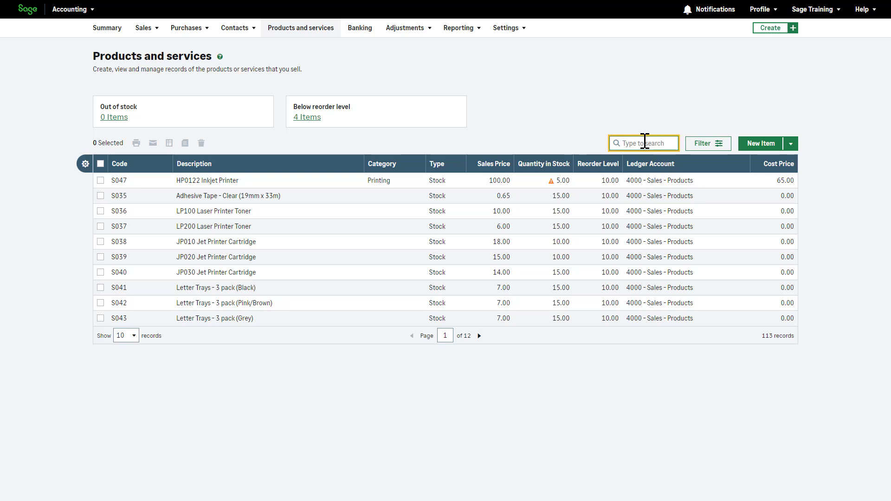
left_click(563, 150)
left_click(101, 212)
left_click(101, 226)
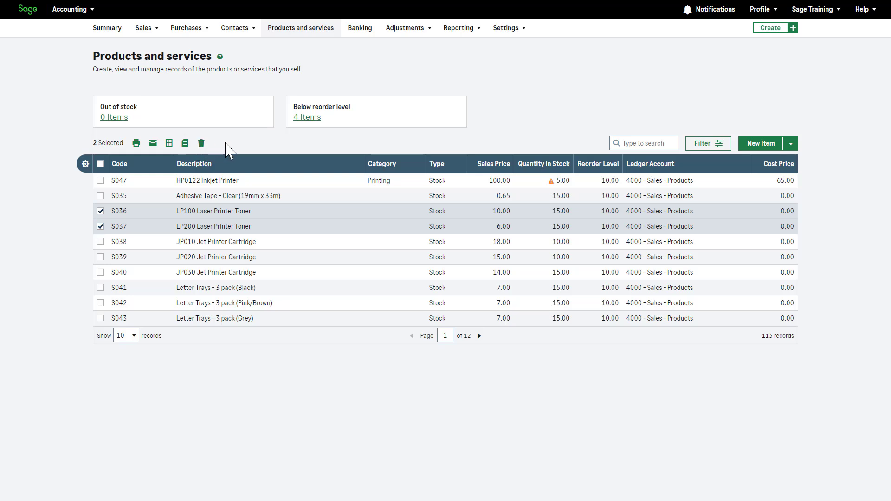
Open the S047 HP0122 Inkjet Printer record and look at the activity filter options.
left_click(225, 185)
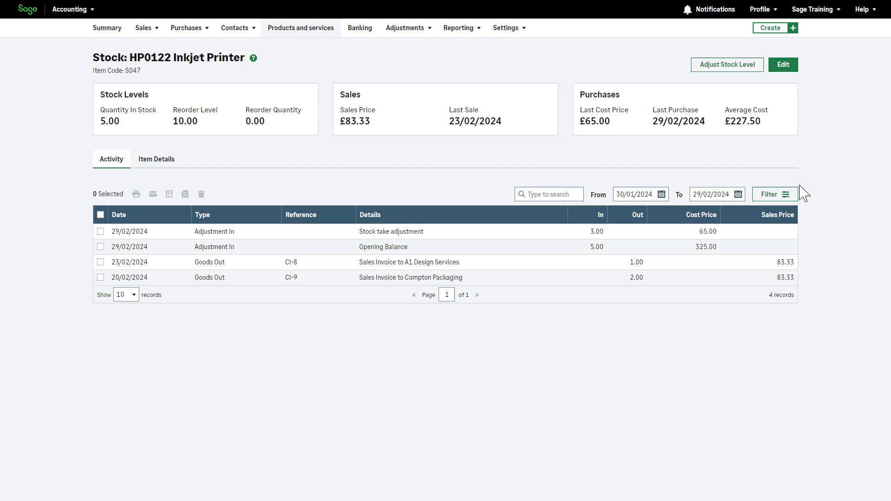
left_click(796, 196)
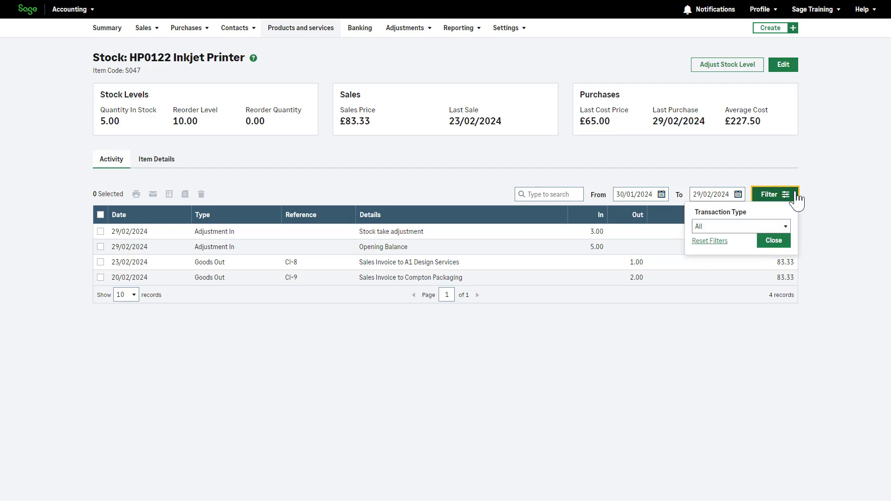
left_click(784, 242)
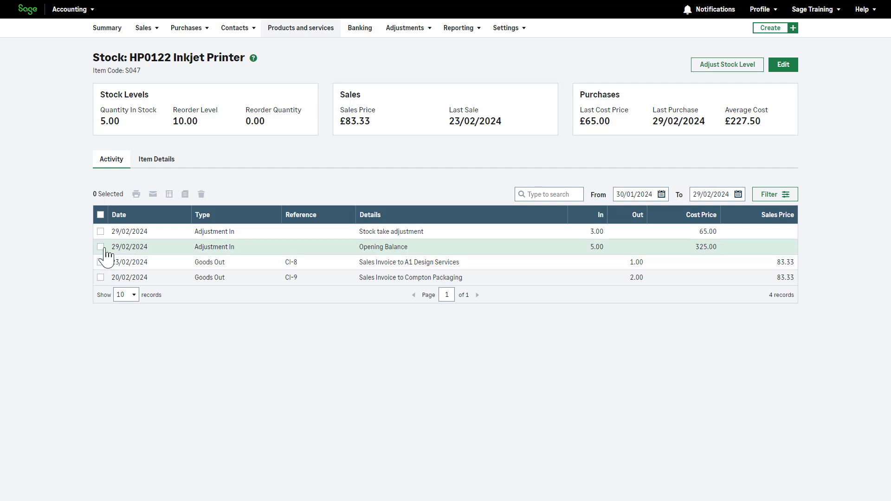
Select only the first stock take adjustment in the activity list.
left_click(100, 215)
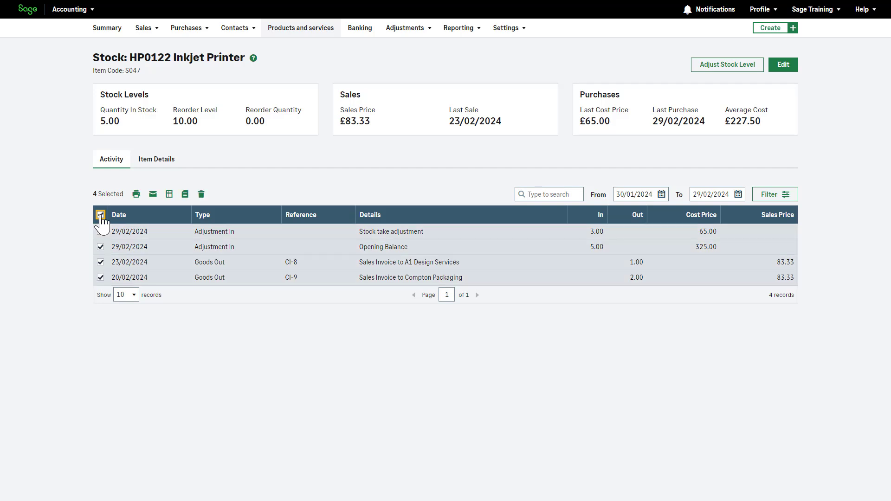
left_click(101, 215)
left_click(100, 231)
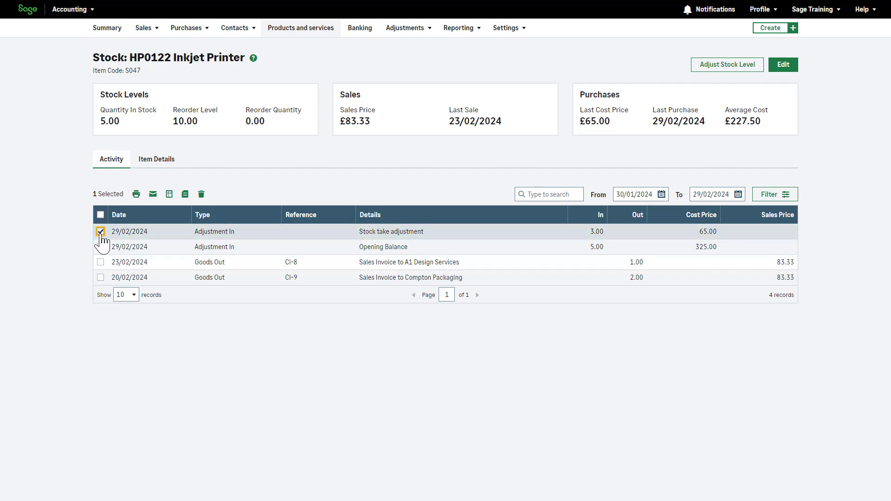
Edit the HP0122 Inkjet Printer, leave its description and active status unchanged, and save.
left_click(787, 66)
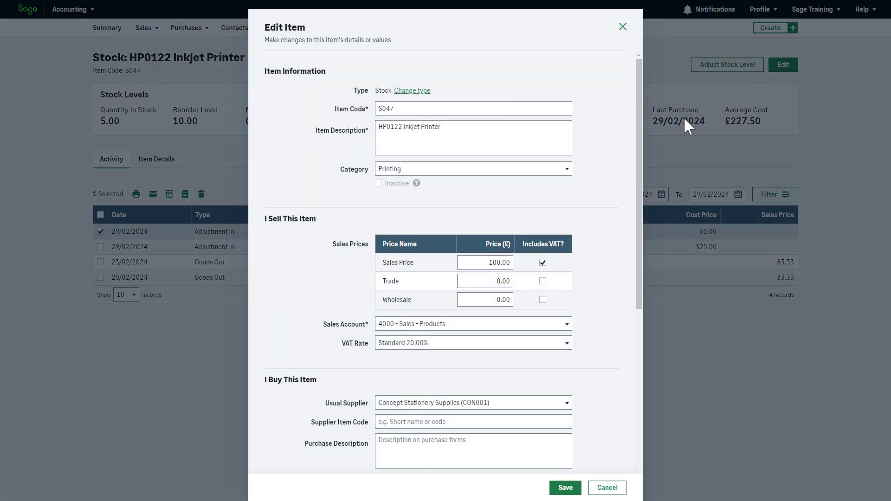
left_click(555, 145)
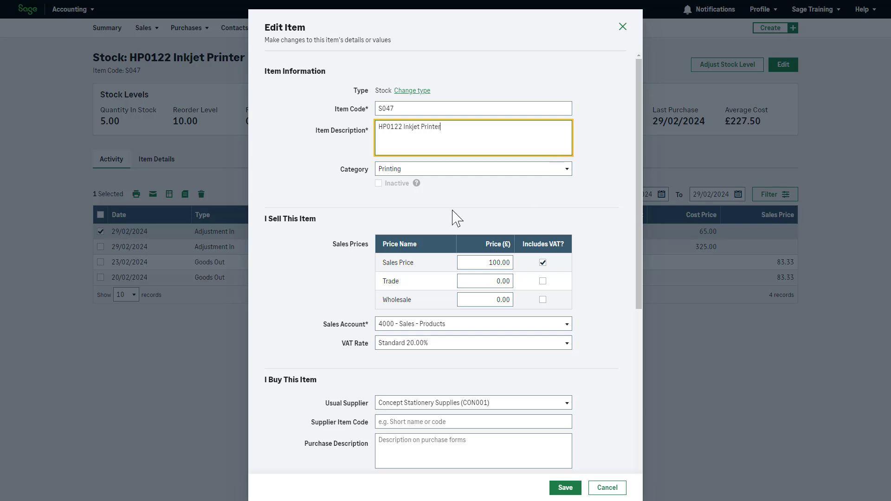
left_click(386, 203)
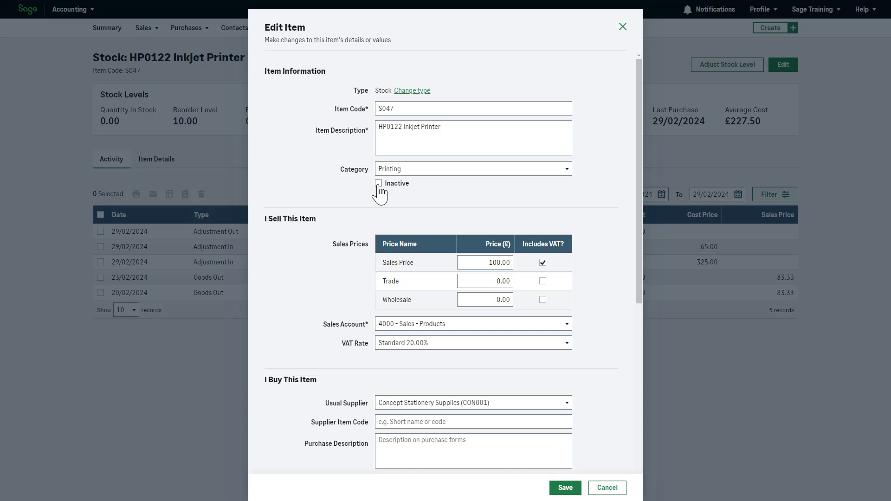
left_click(378, 184)
left_click(378, 184)
left_click(575, 488)
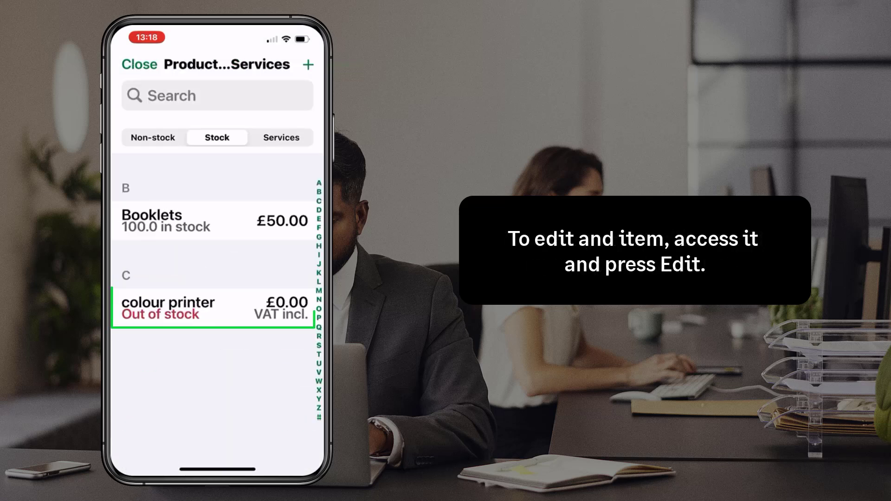
Edit the colour printer item so its code reads Prt101 instead of Prt100, then save.
left_click(208, 307)
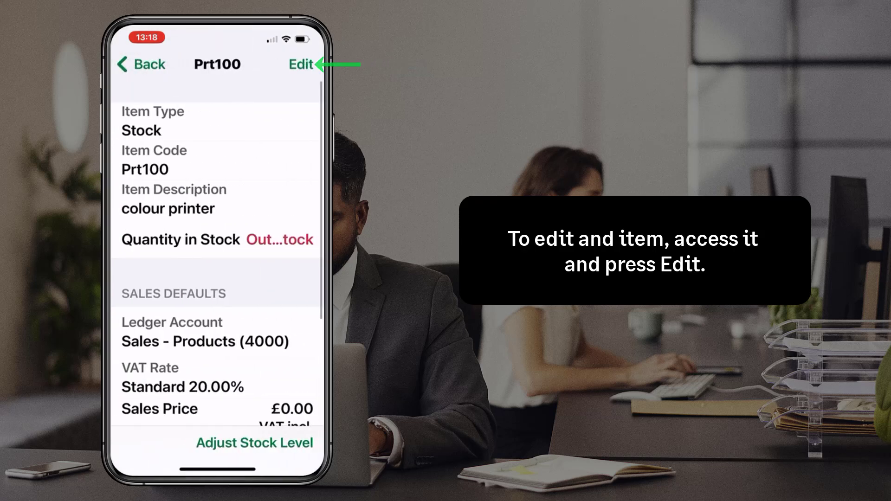
left_click(302, 64)
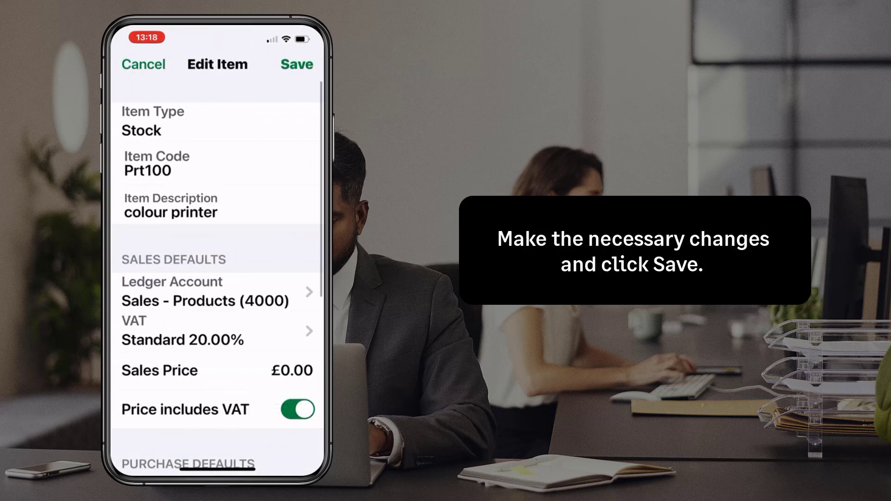
key("BackSpace")
type("1")
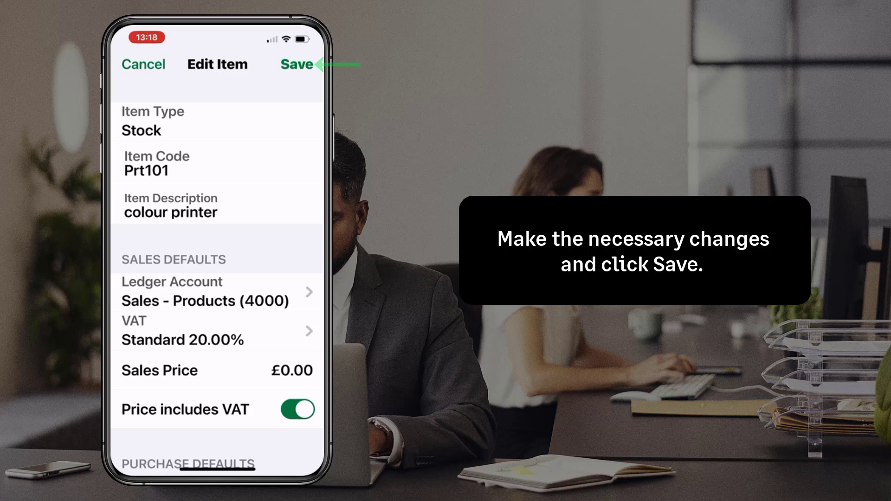
left_click(297, 64)
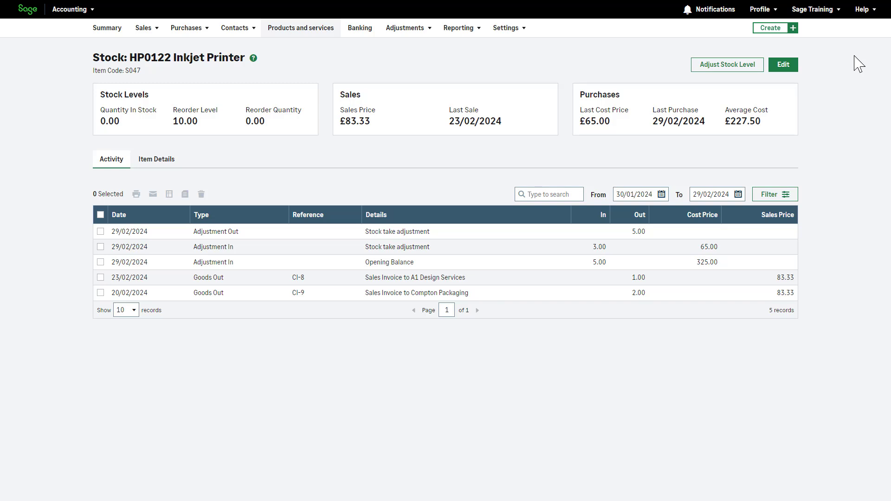
Show the top-bar Help menu with Help Centre, Sage Assistant, Give feedback and What's new.
left_click(873, 11)
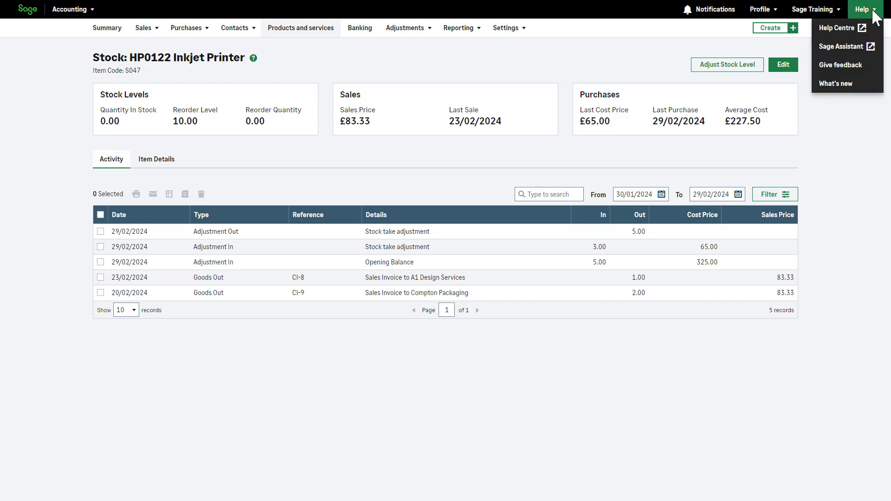